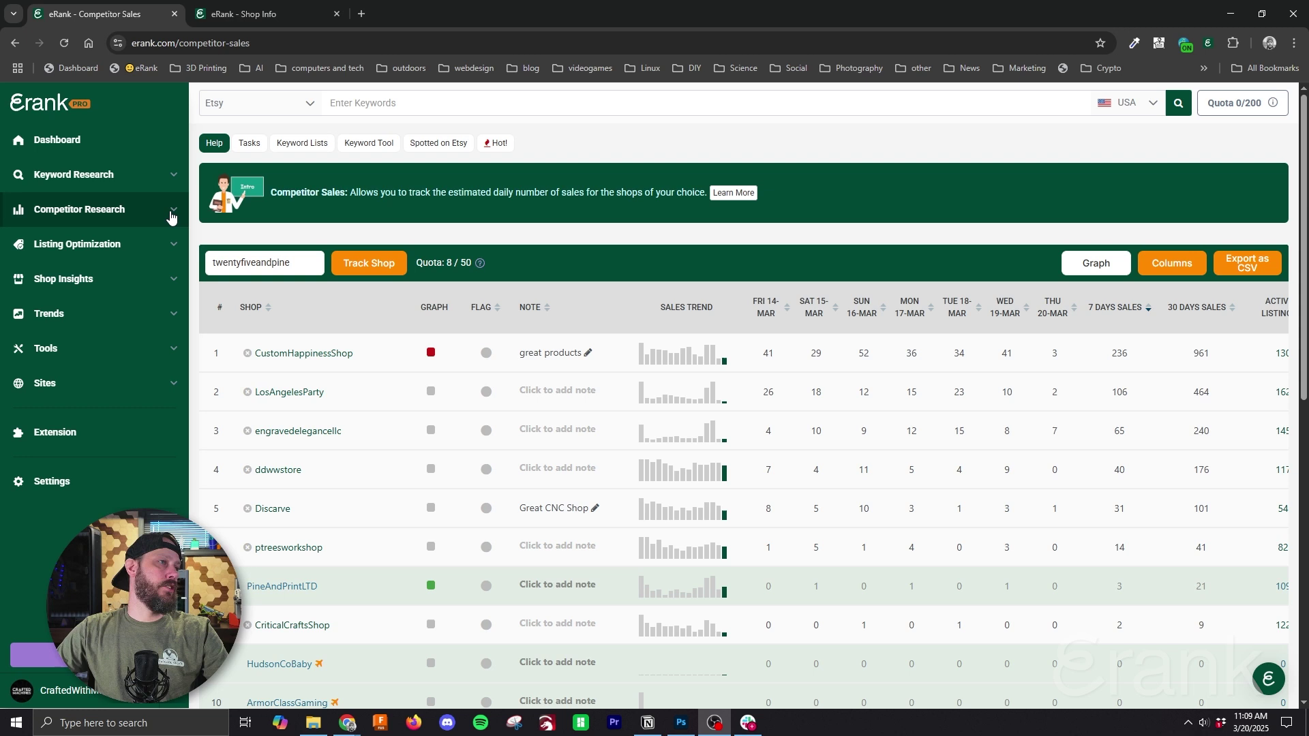
Track the shop twentyfiveandpine under Competitor Research, bringing the tracking quota to 8 of 50
click(171, 217)
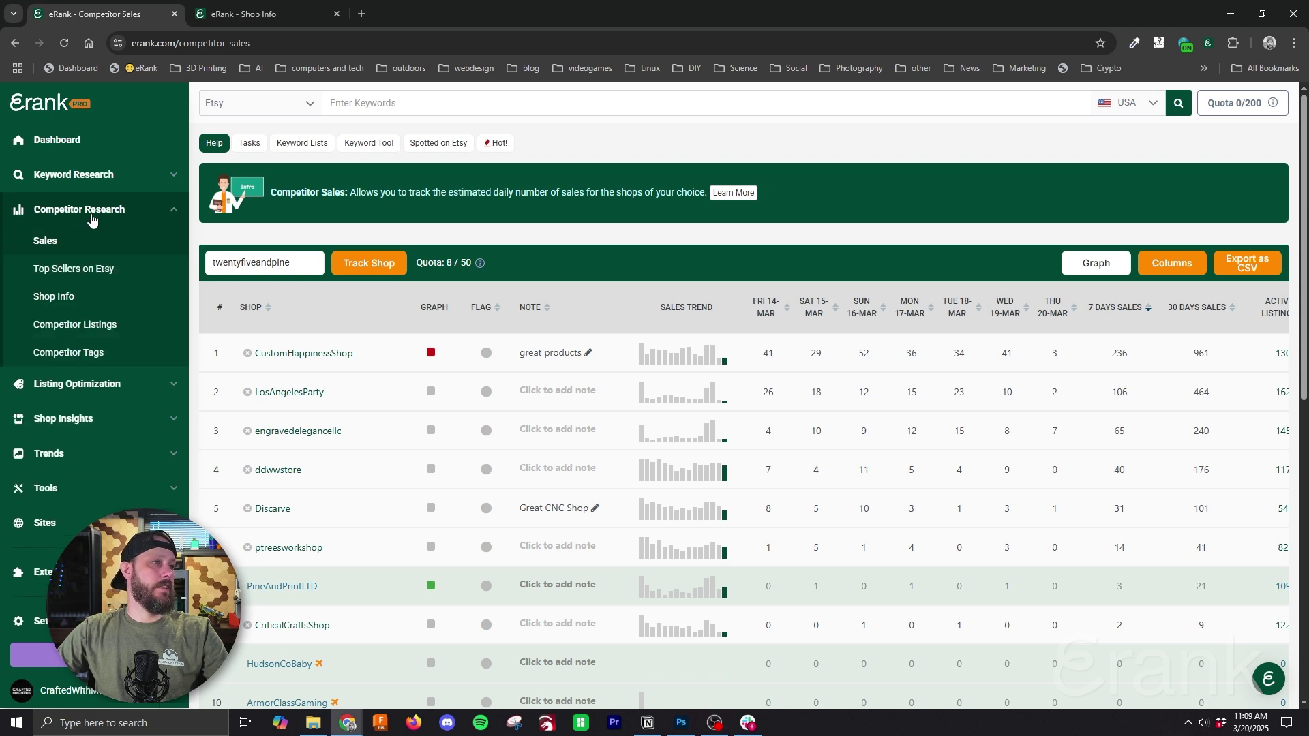
click(55, 244)
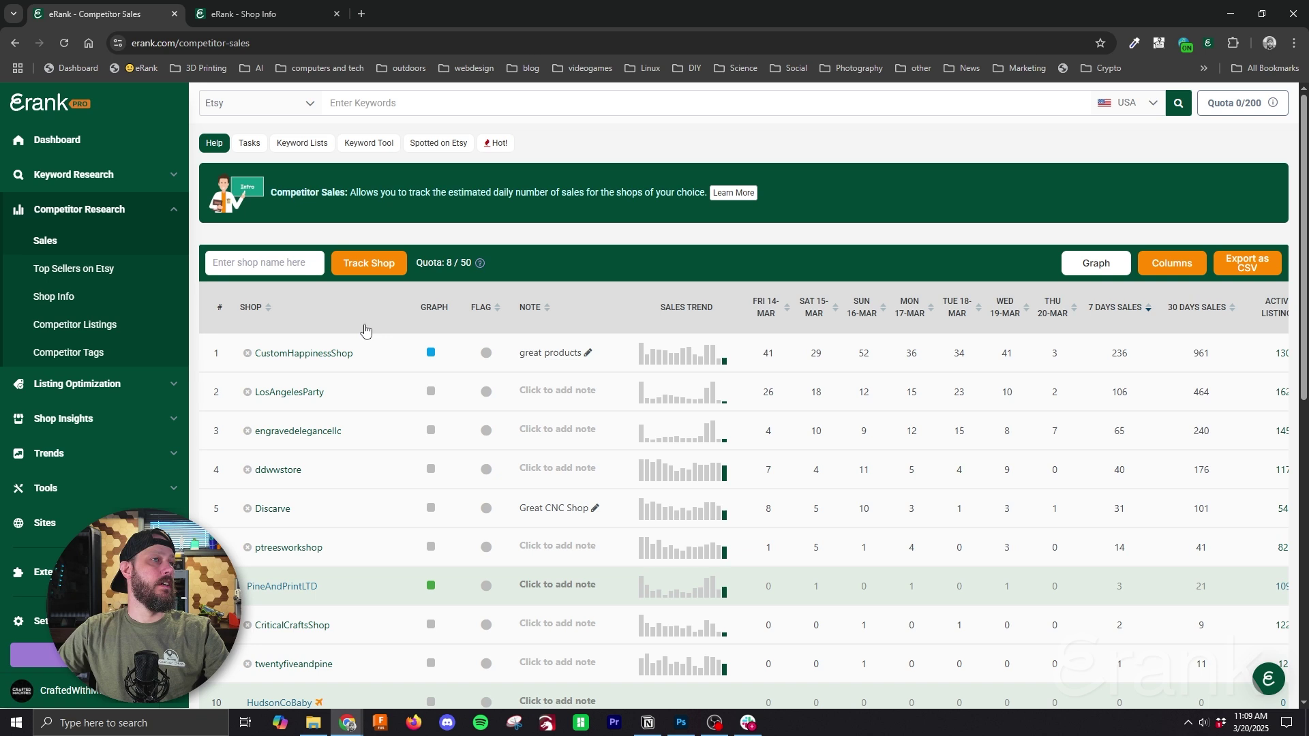
click(281, 266)
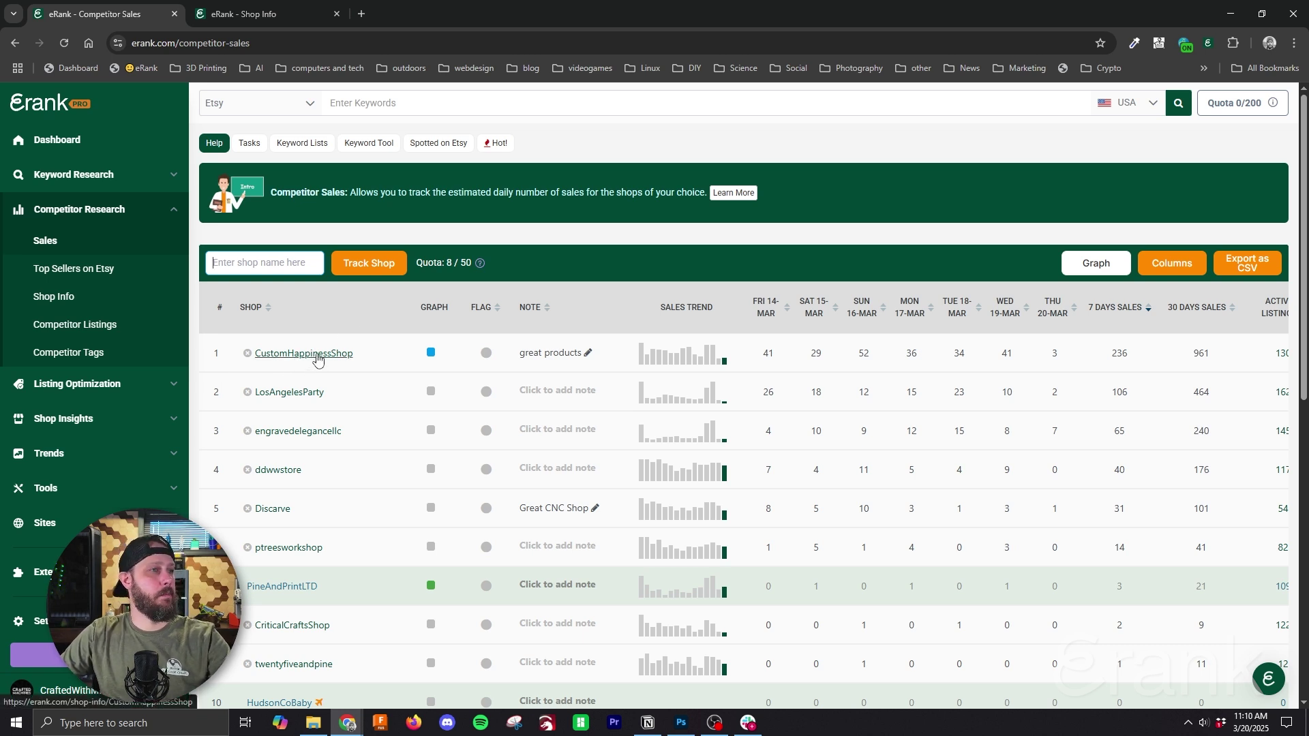
Re-toggle CustomHappinessShop's Graph checkbox so it plots in red, and show the sales chart
click(431, 355)
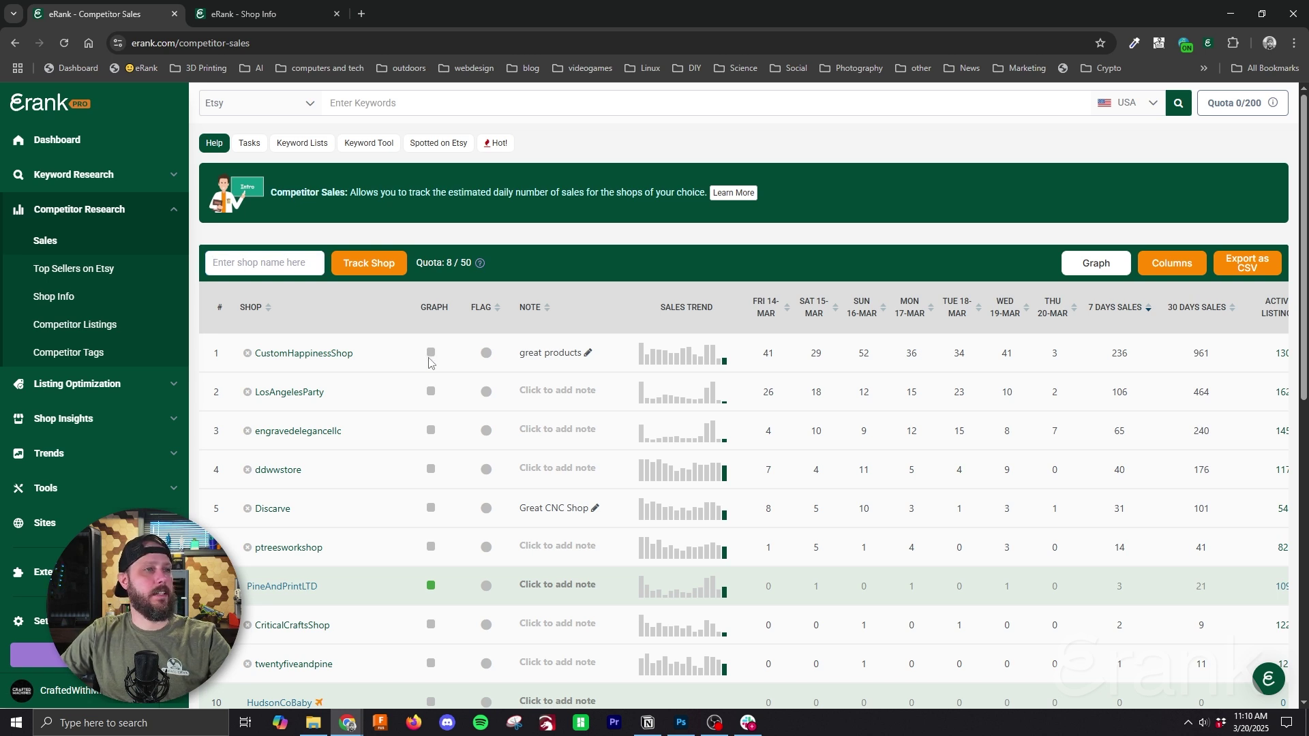
click(431, 355)
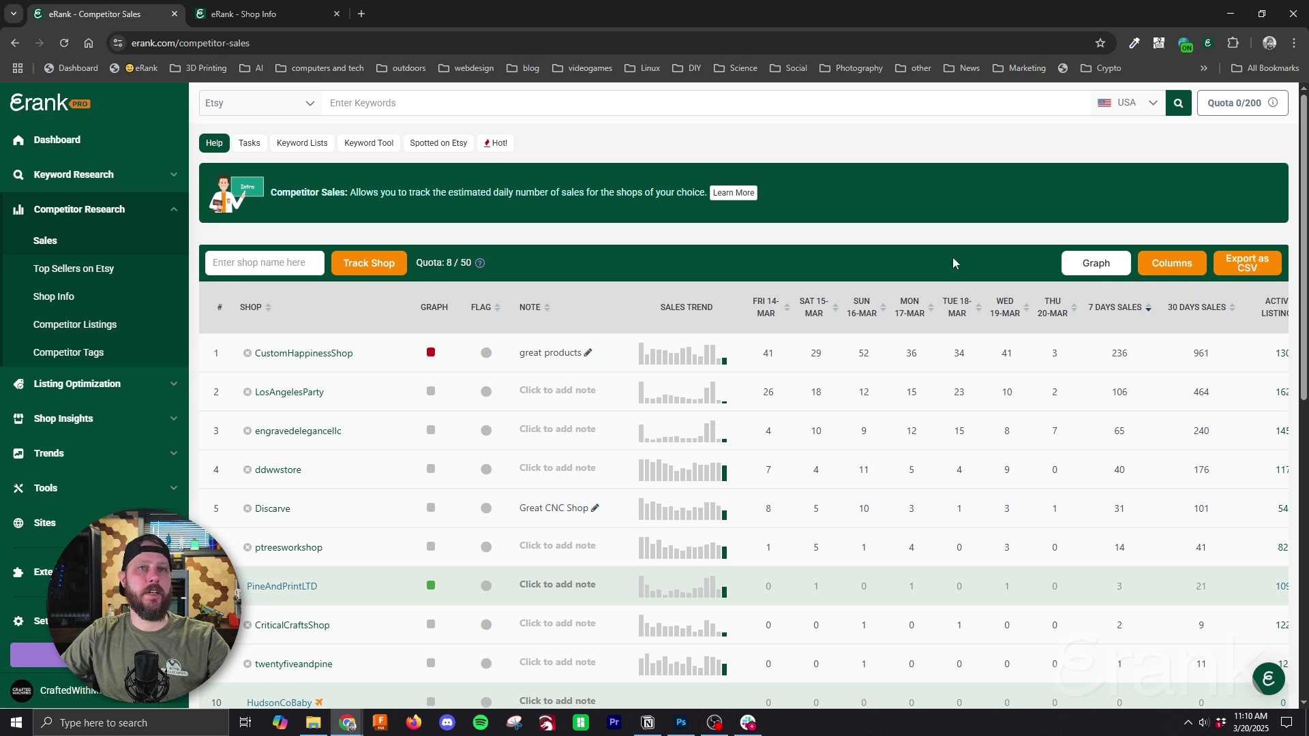
click(1098, 265)
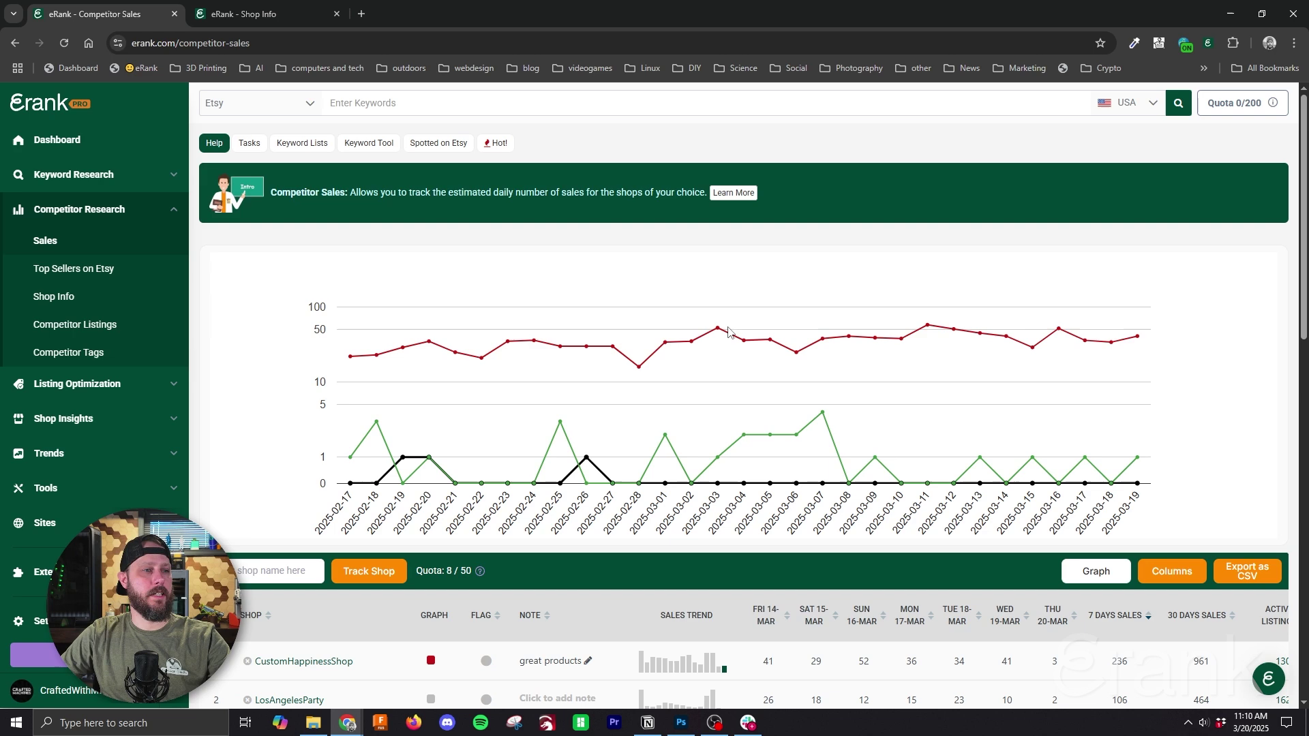
Add LosAngelesParty and engravedelegancellc to the sales chart, remove them again, and hide the chart
scroll(674, 421, down, 1)
scroll(674, 422, down, 3)
click(431, 495)
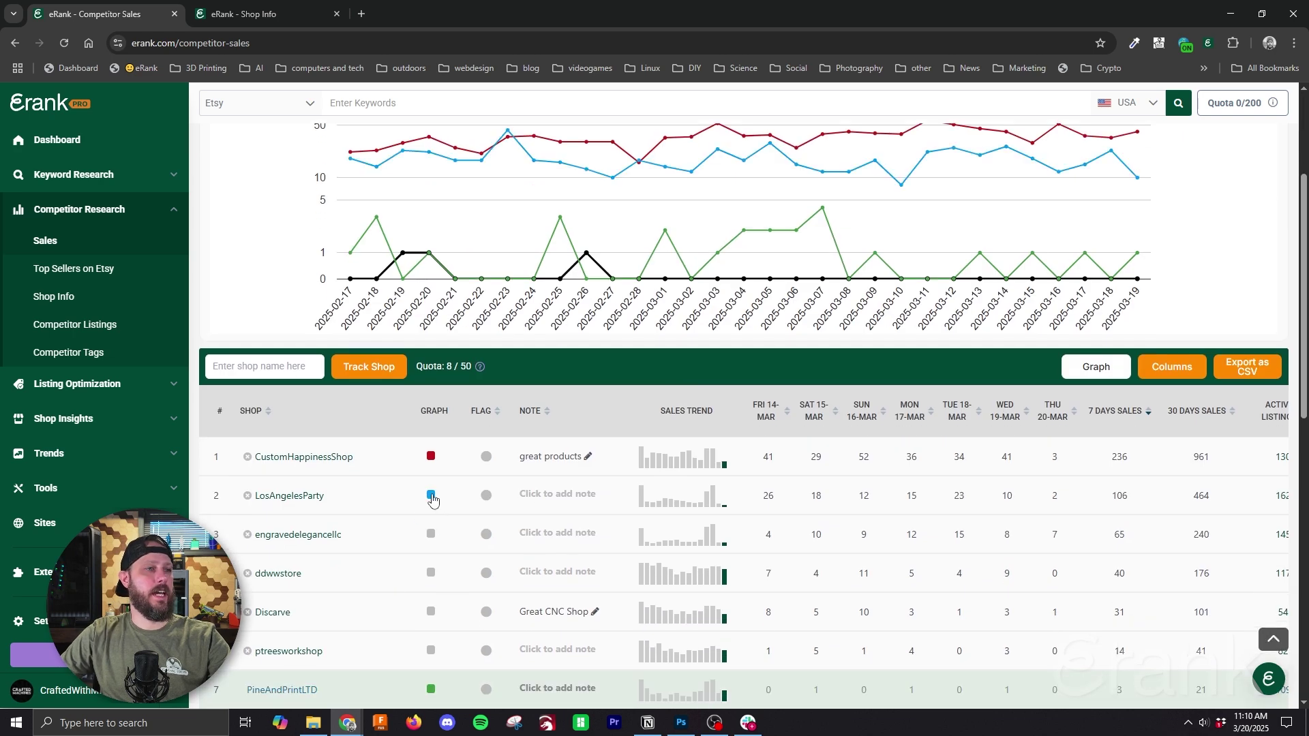
click(431, 534)
scroll(464, 490, up, 3)
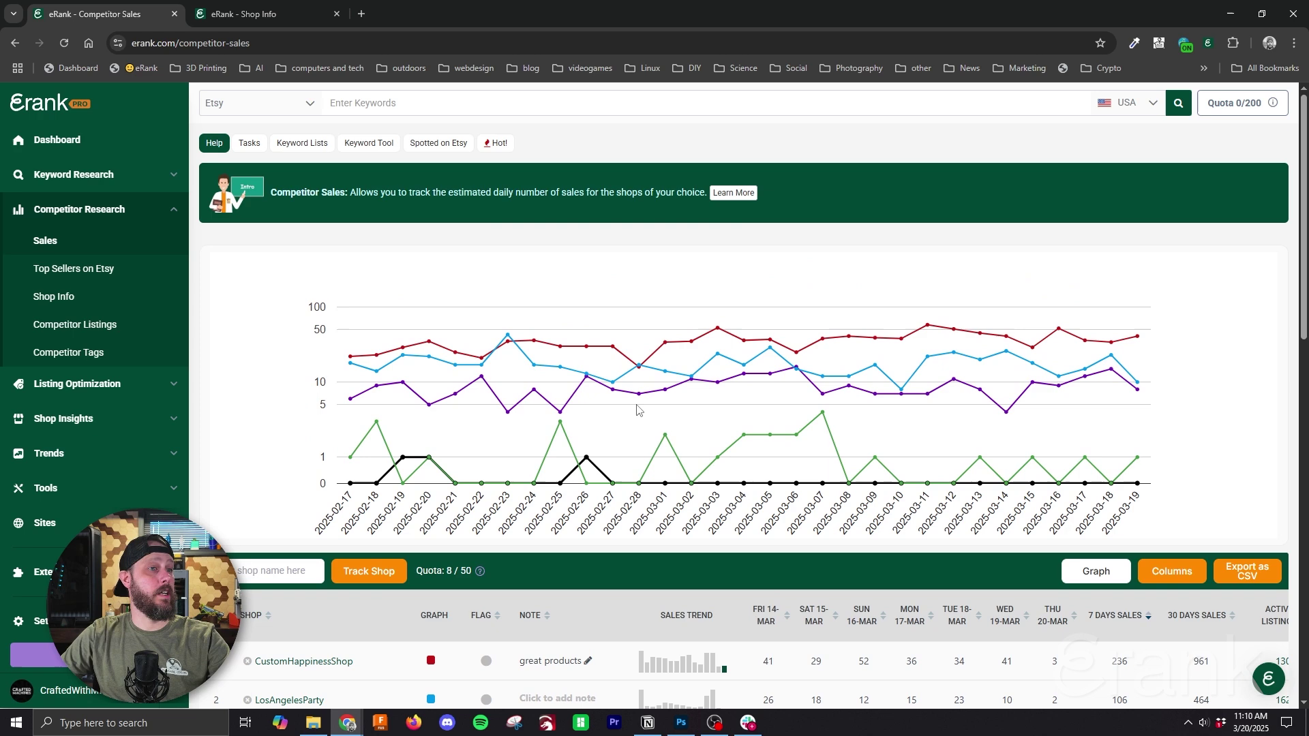
scroll(590, 576, down, 2)
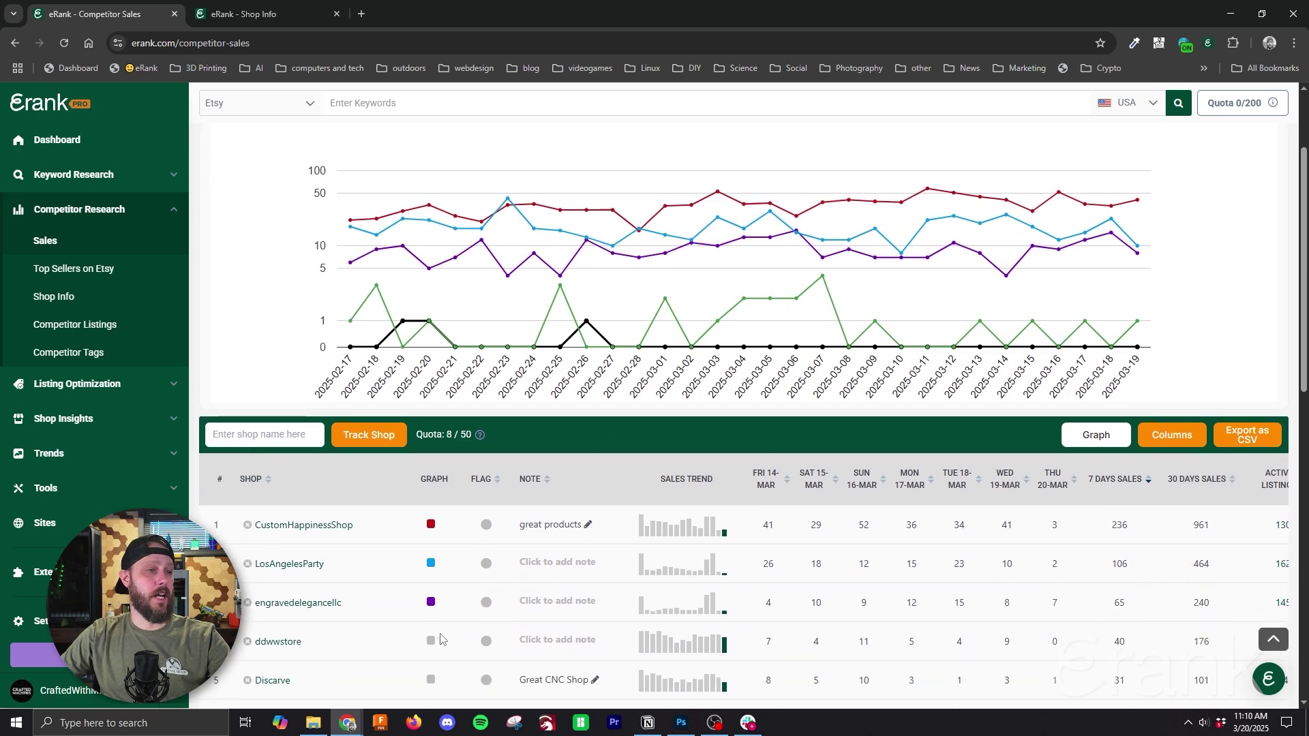
click(431, 603)
click(431, 563)
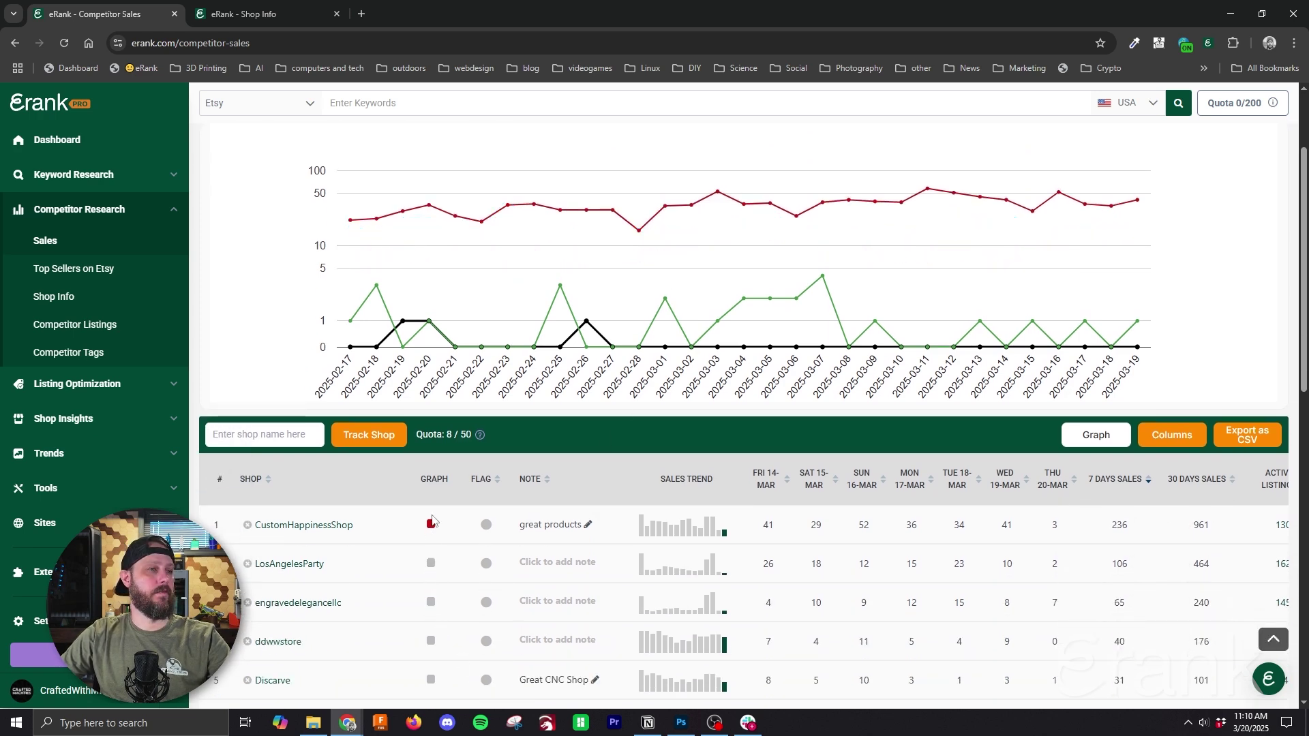
click(1096, 435)
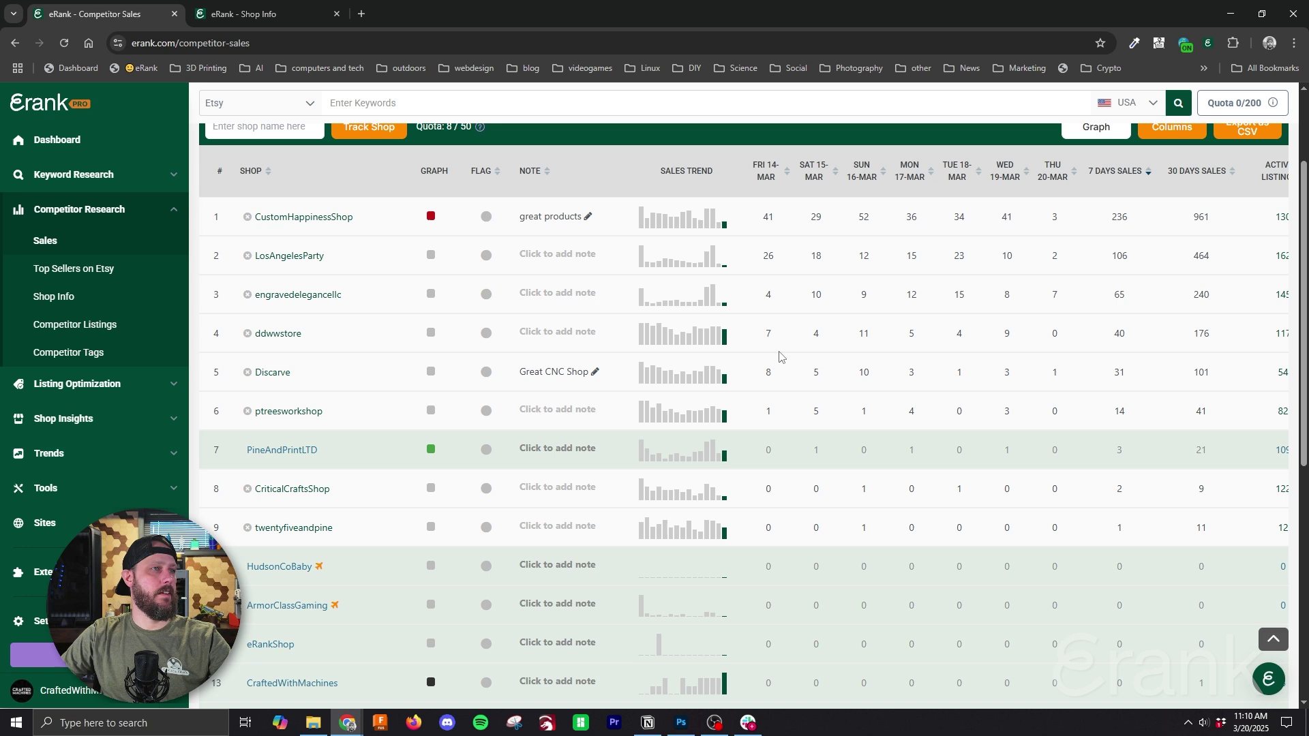
Flag CustomHappinessShop with the purple colour
scroll(764, 358, up, 2)
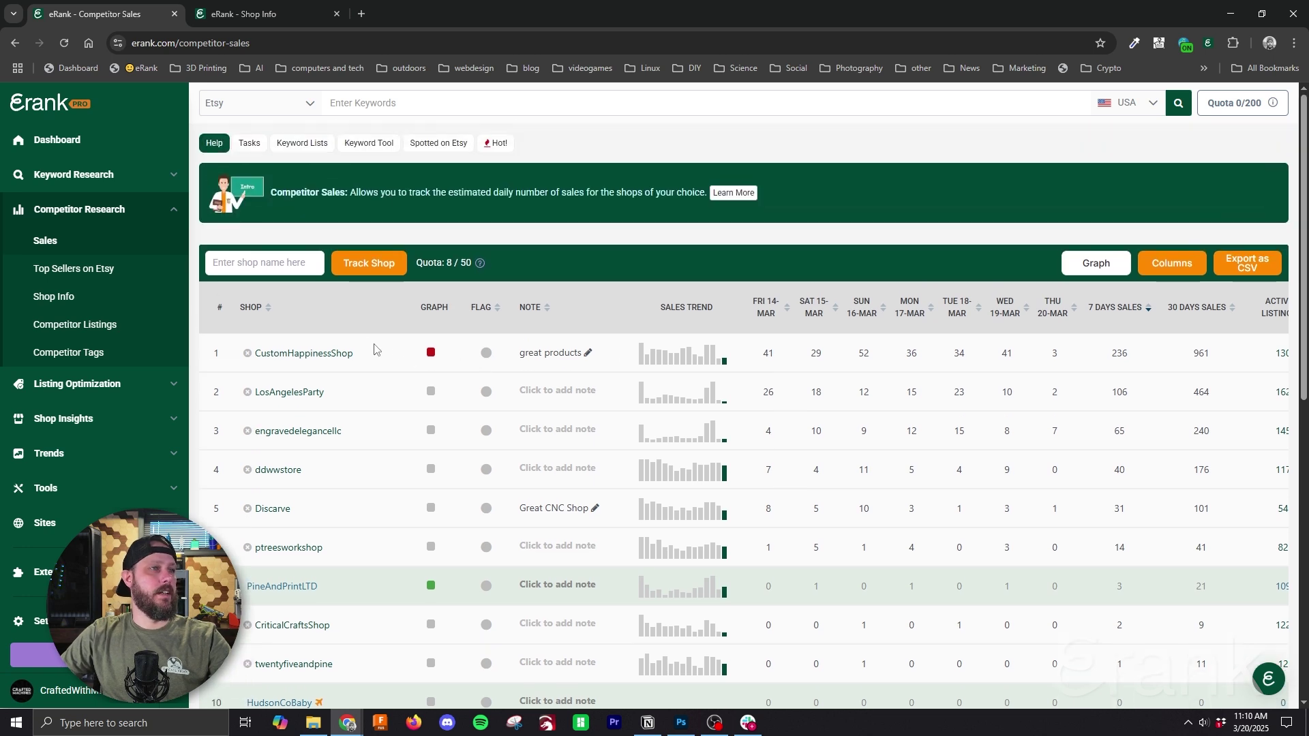
click(488, 359)
click(523, 326)
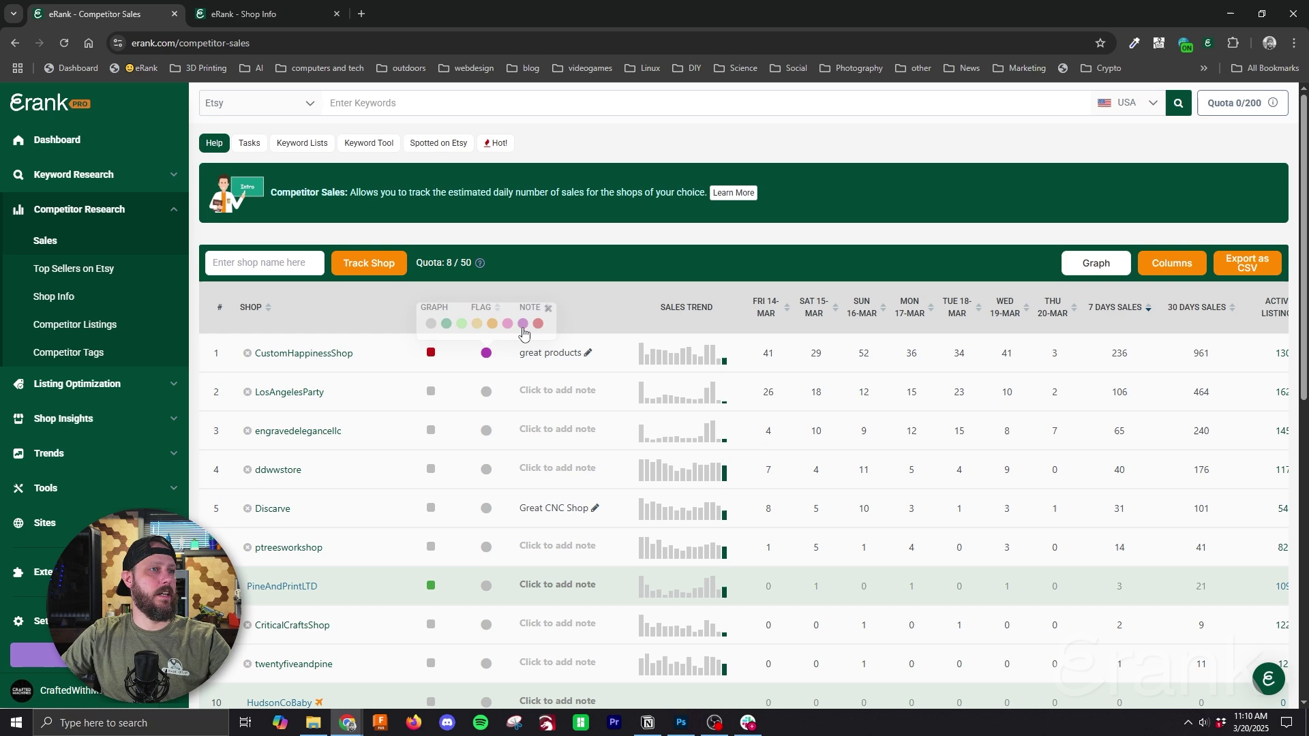
click(490, 361)
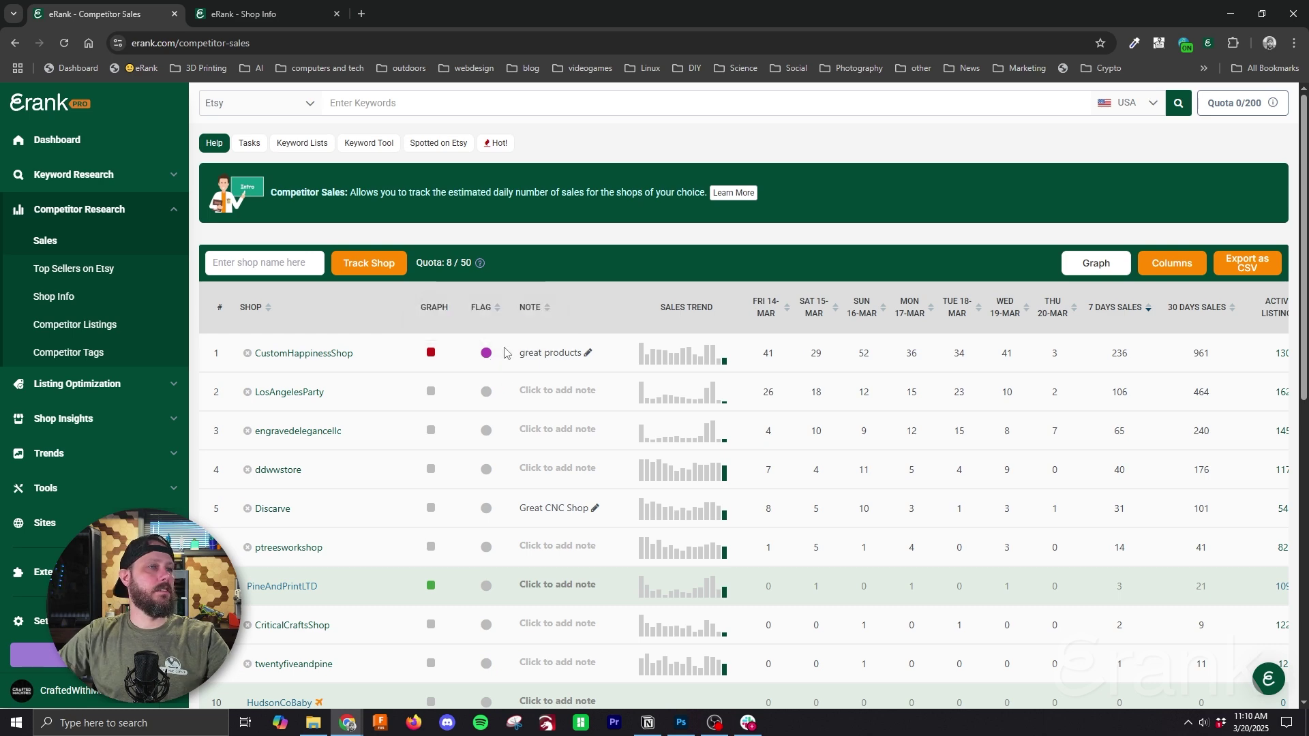
Resubmit CustomHappinessShop's note as 'great products'
click(588, 353)
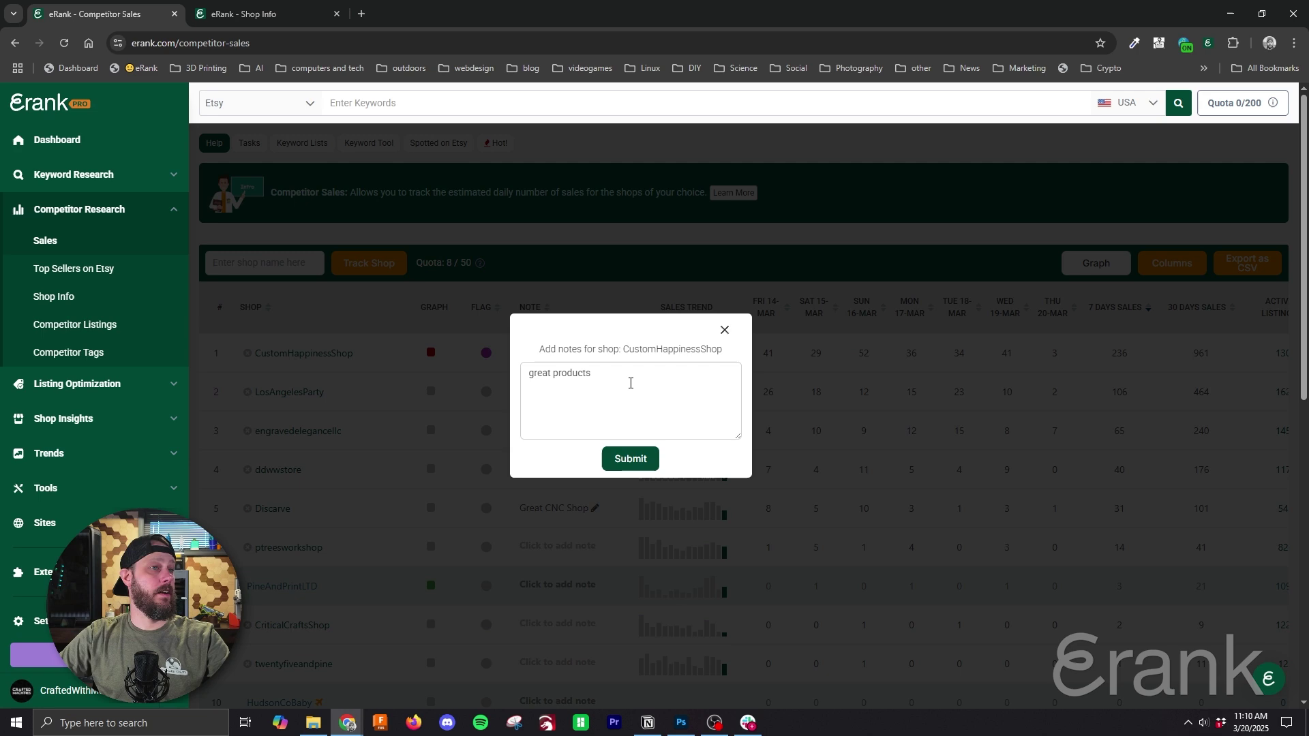
drag(531, 364, 652, 365)
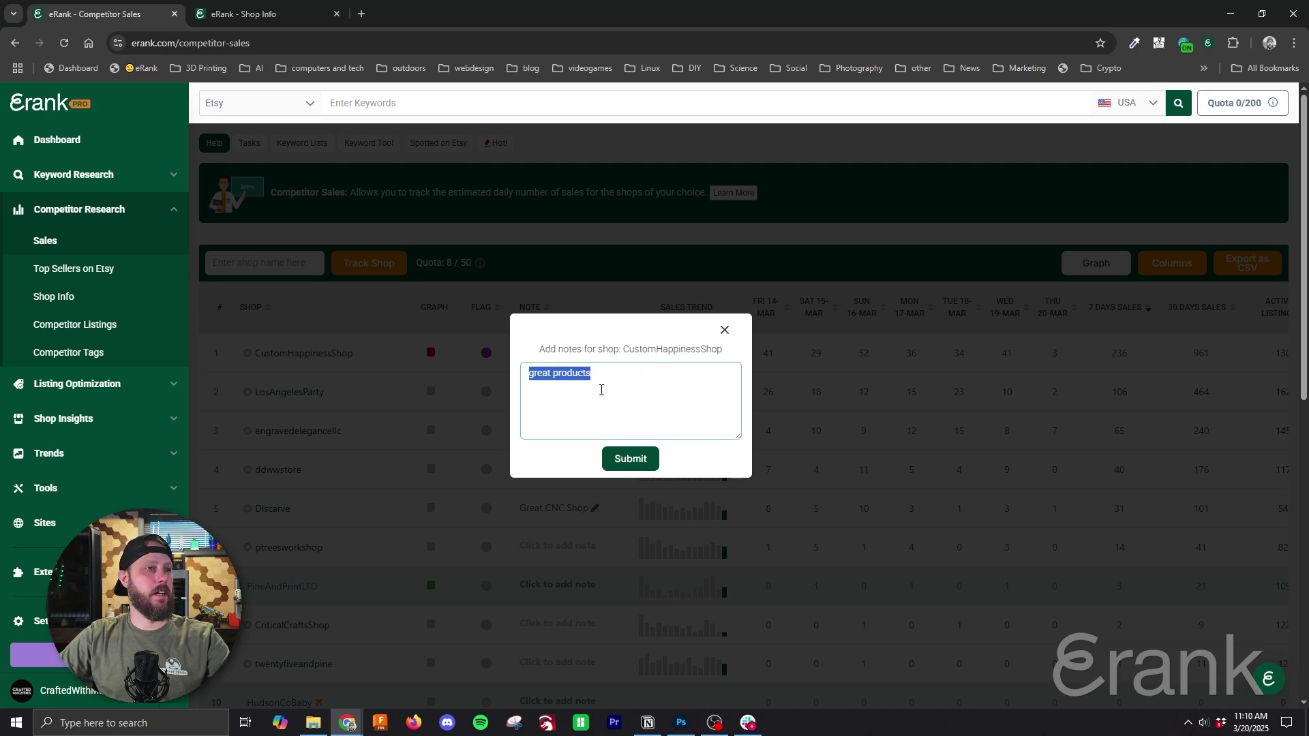
click(643, 463)
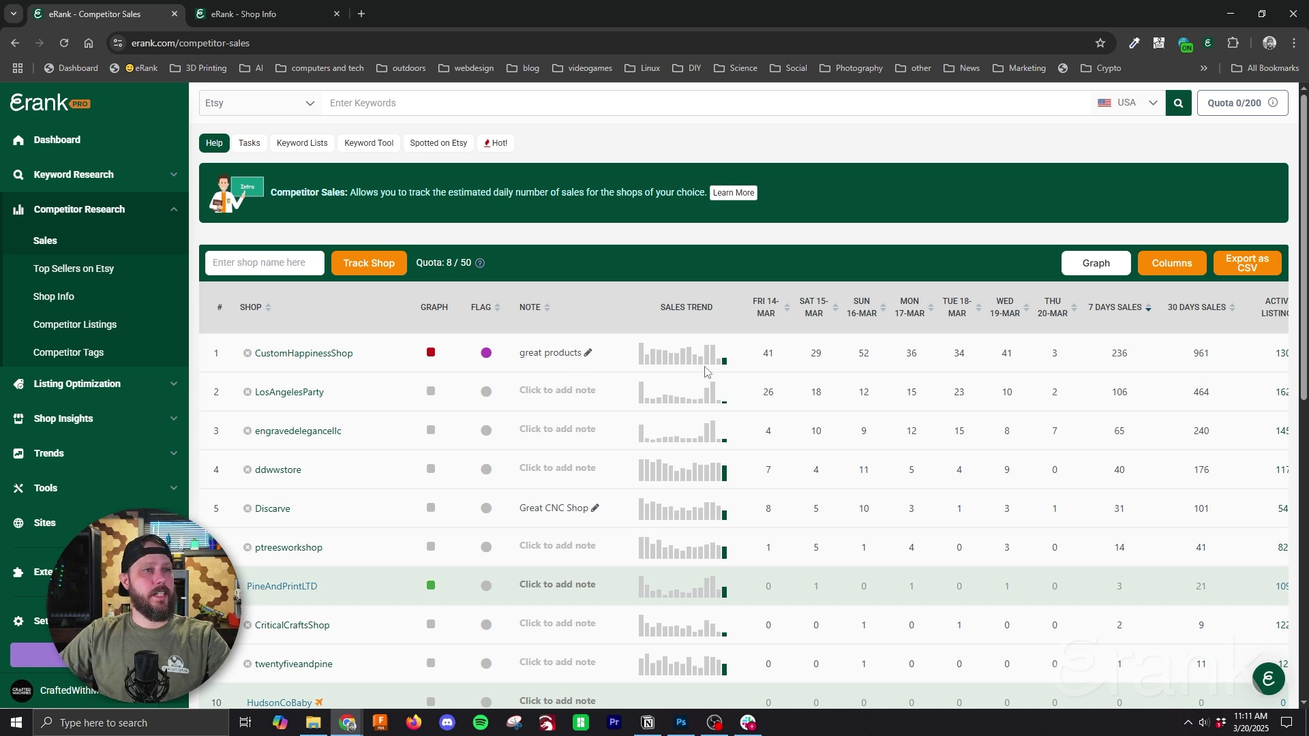
mouse_move(642, 363)
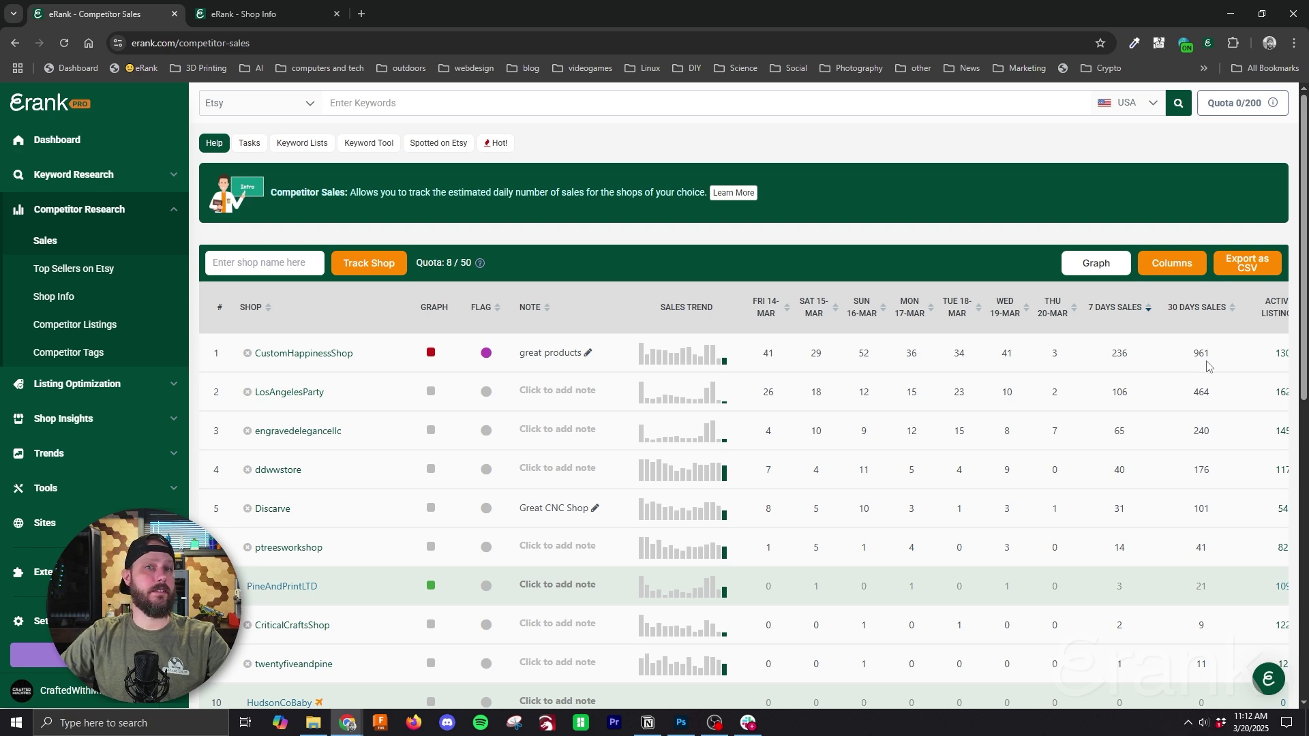
scroll(849, 614, down, 7)
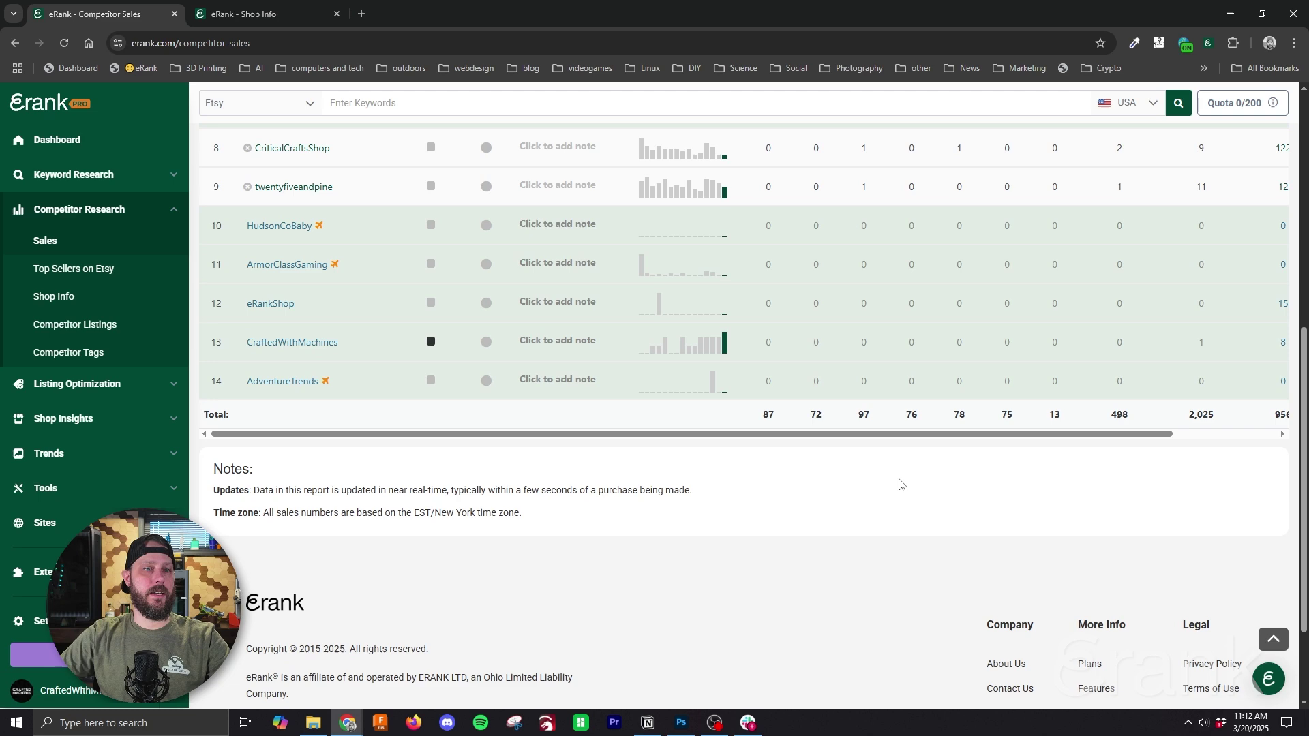
drag(920, 436, 1023, 436)
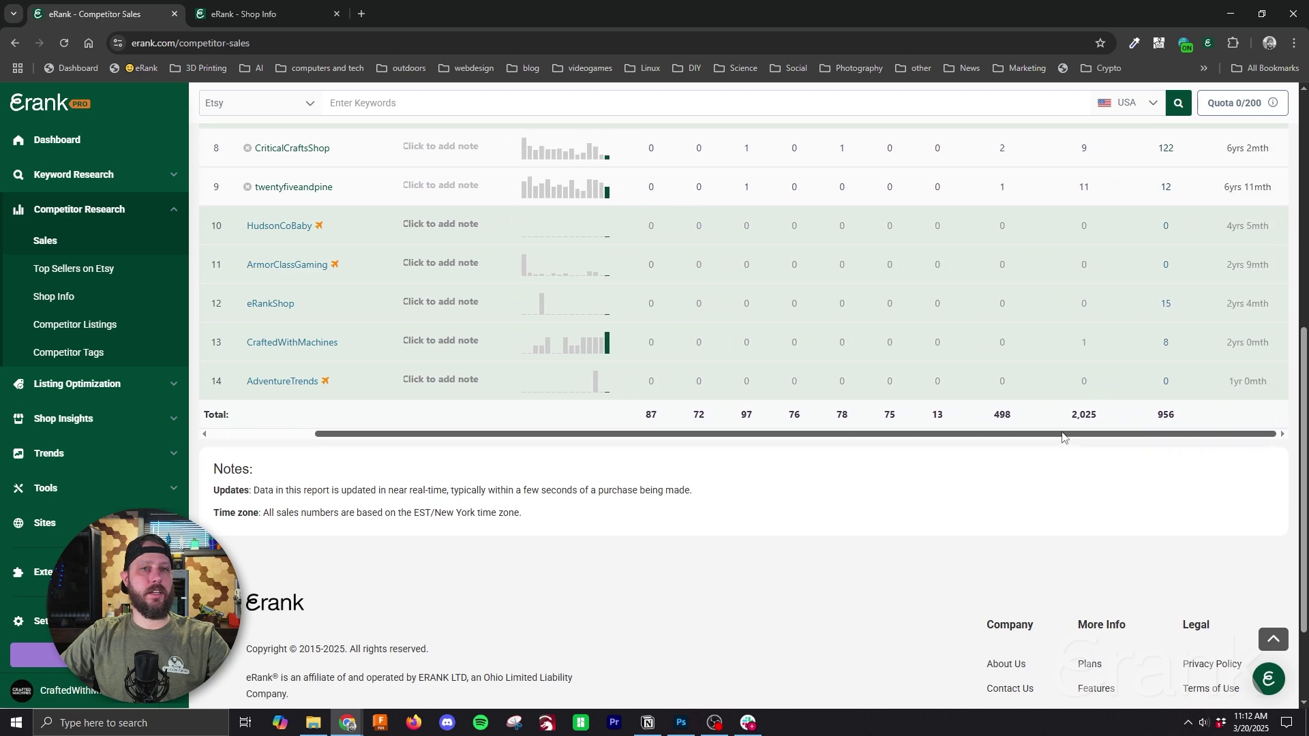
scroll(1125, 409, up, 7)
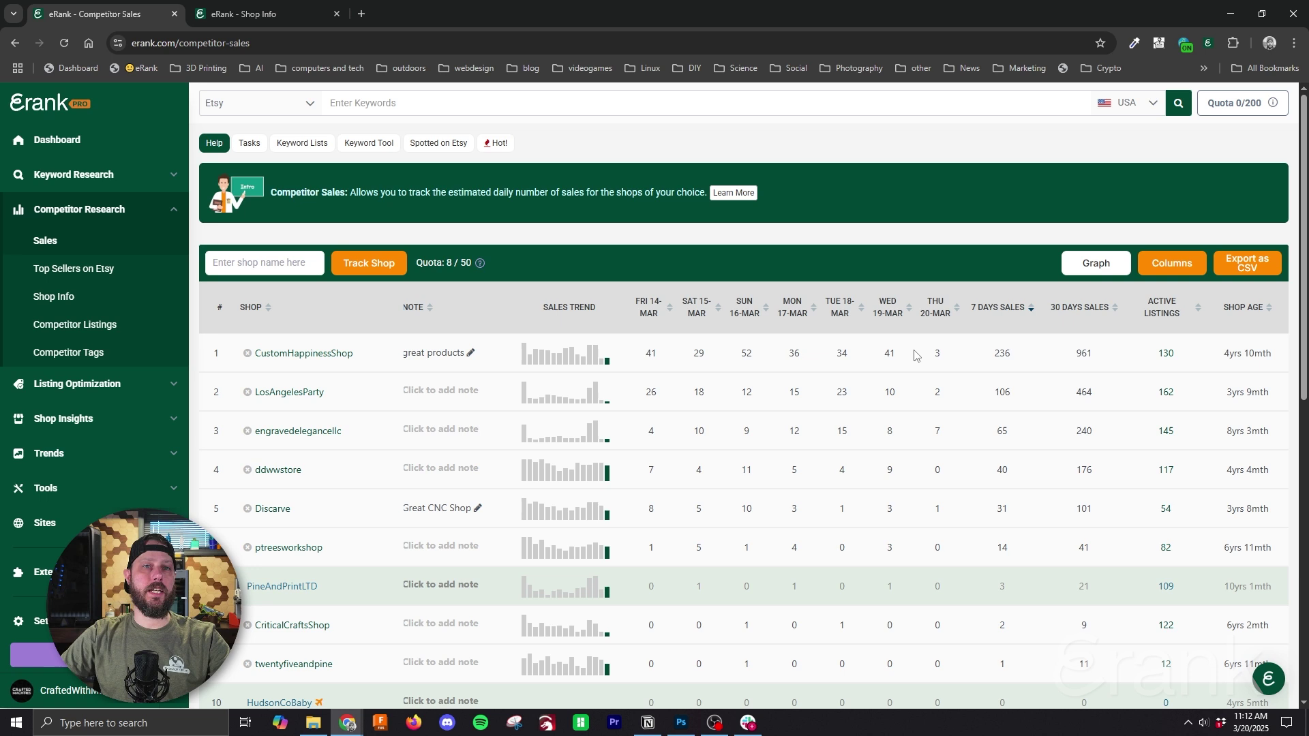
Turn on the Total Sales column, showing CustomHappinessShop at 189,453 and LosAngelesParty at 153,694
click(1168, 268)
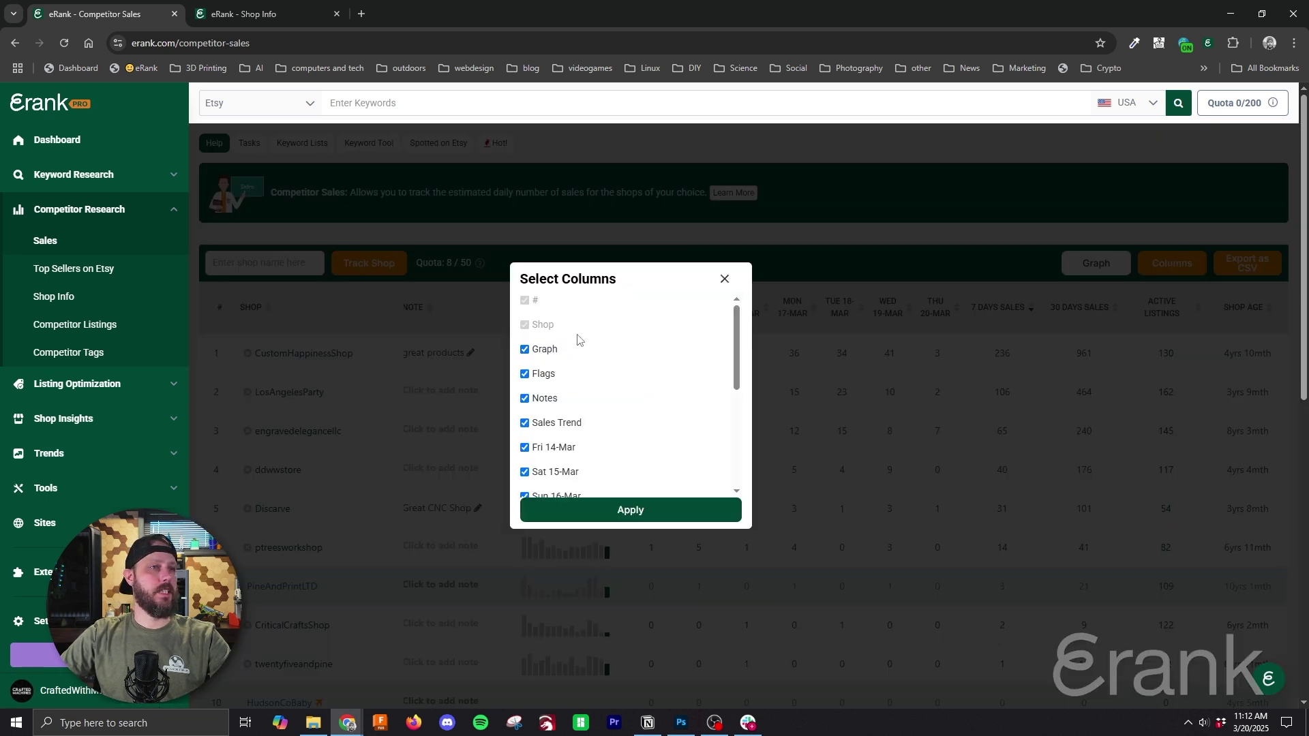
scroll(576, 334, down, 4)
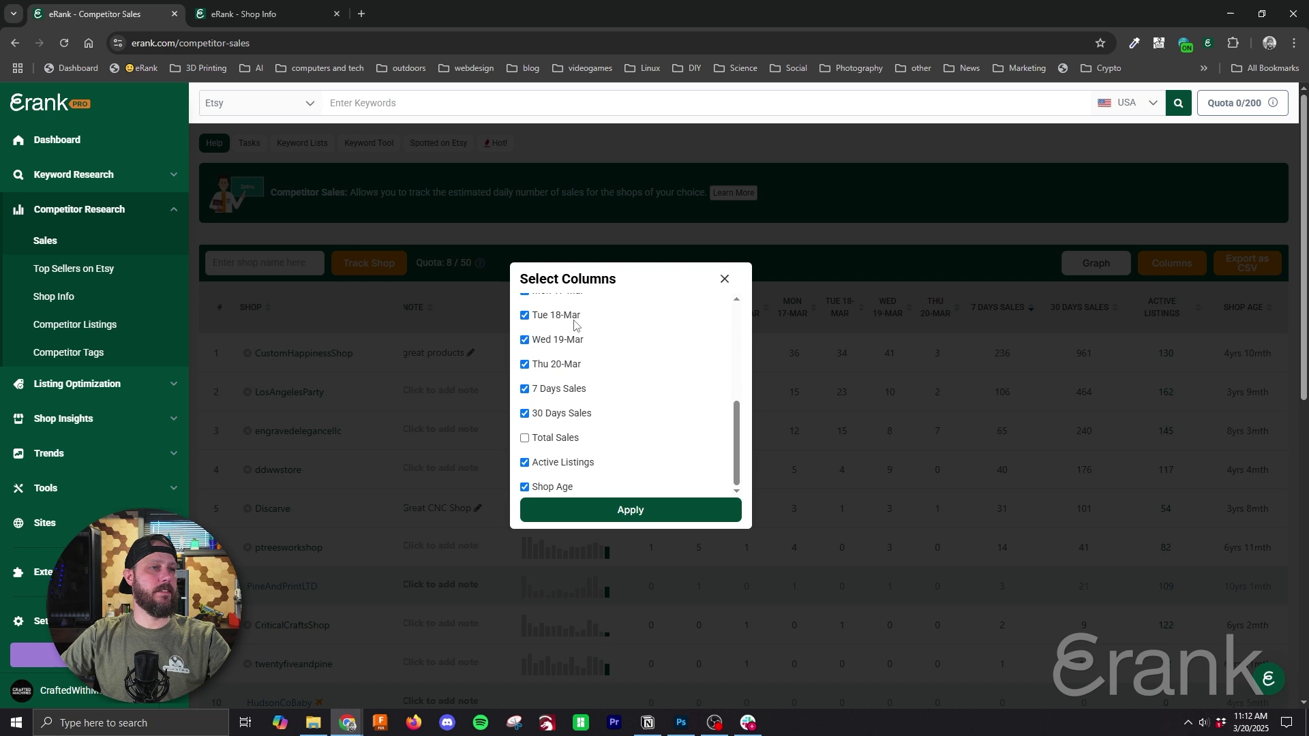
scroll(574, 326, down, 3)
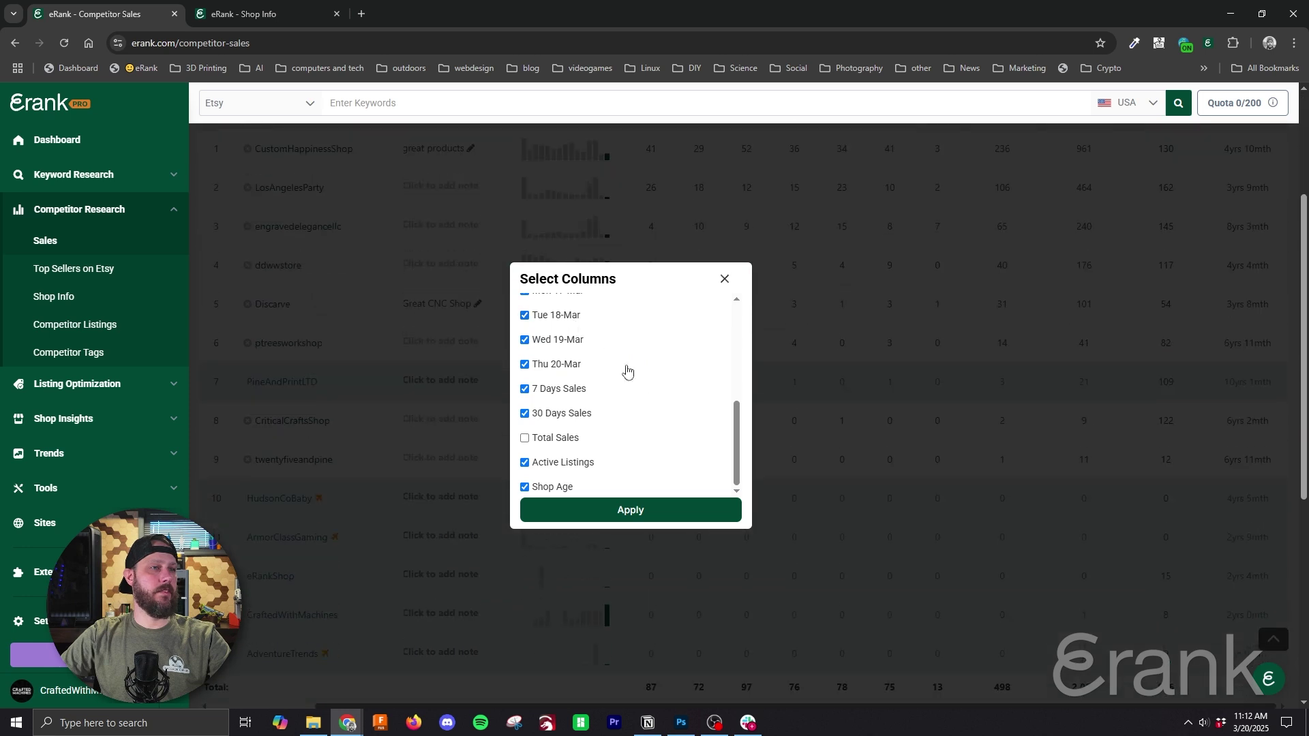
click(525, 438)
click(681, 510)
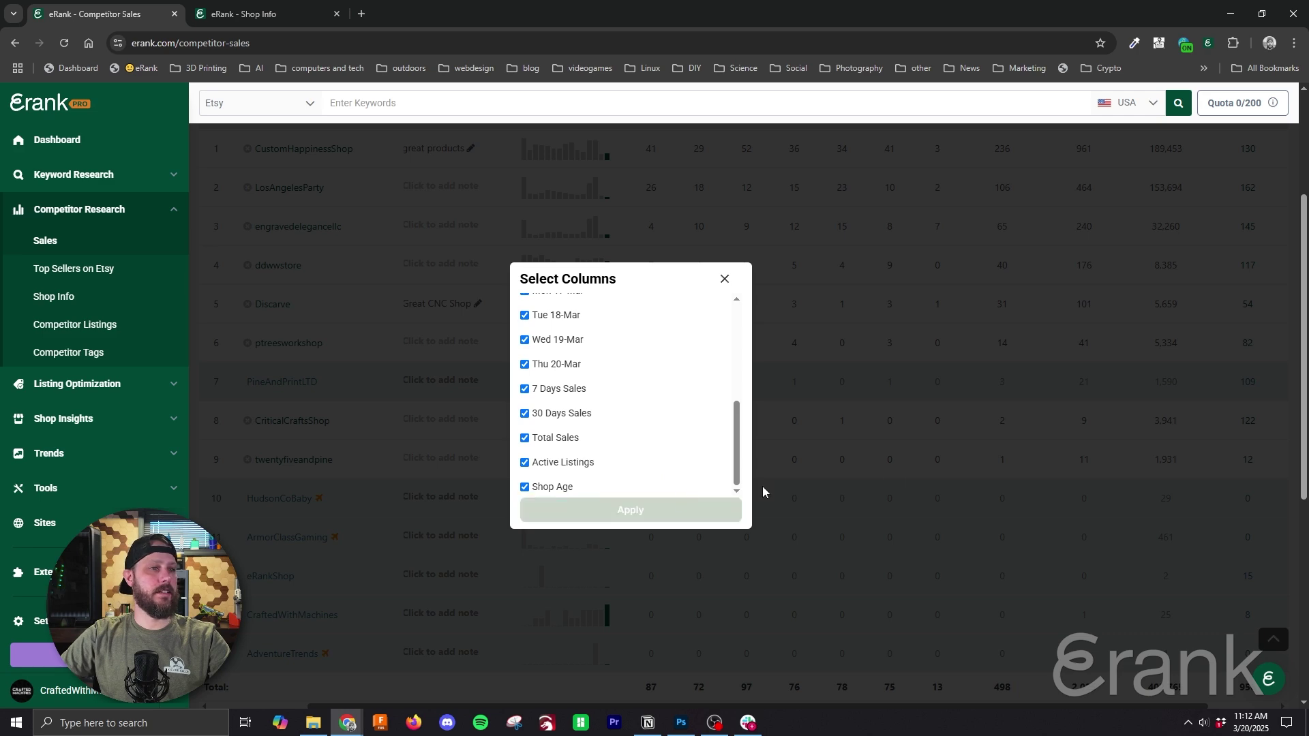
scroll(1102, 461, up, 3)
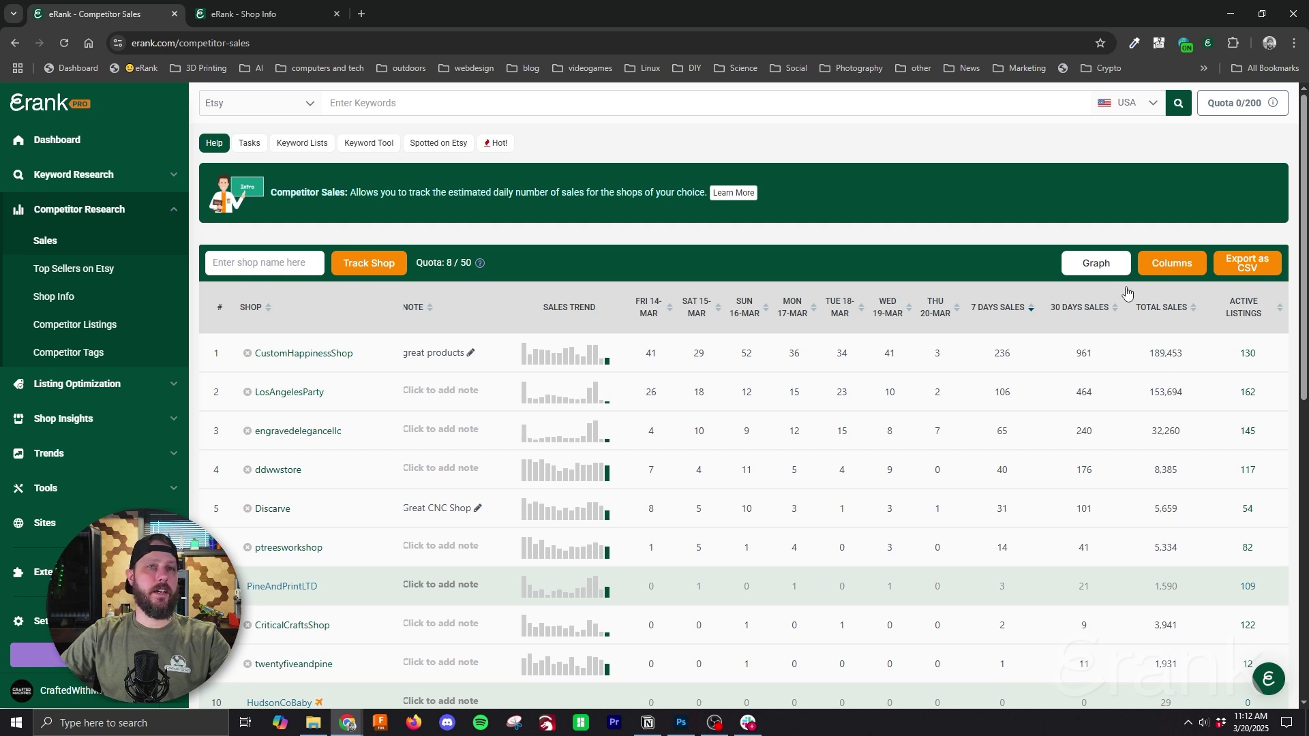
Untick Total Sales and Shop Age in the column selection and apply the change
click(1168, 268)
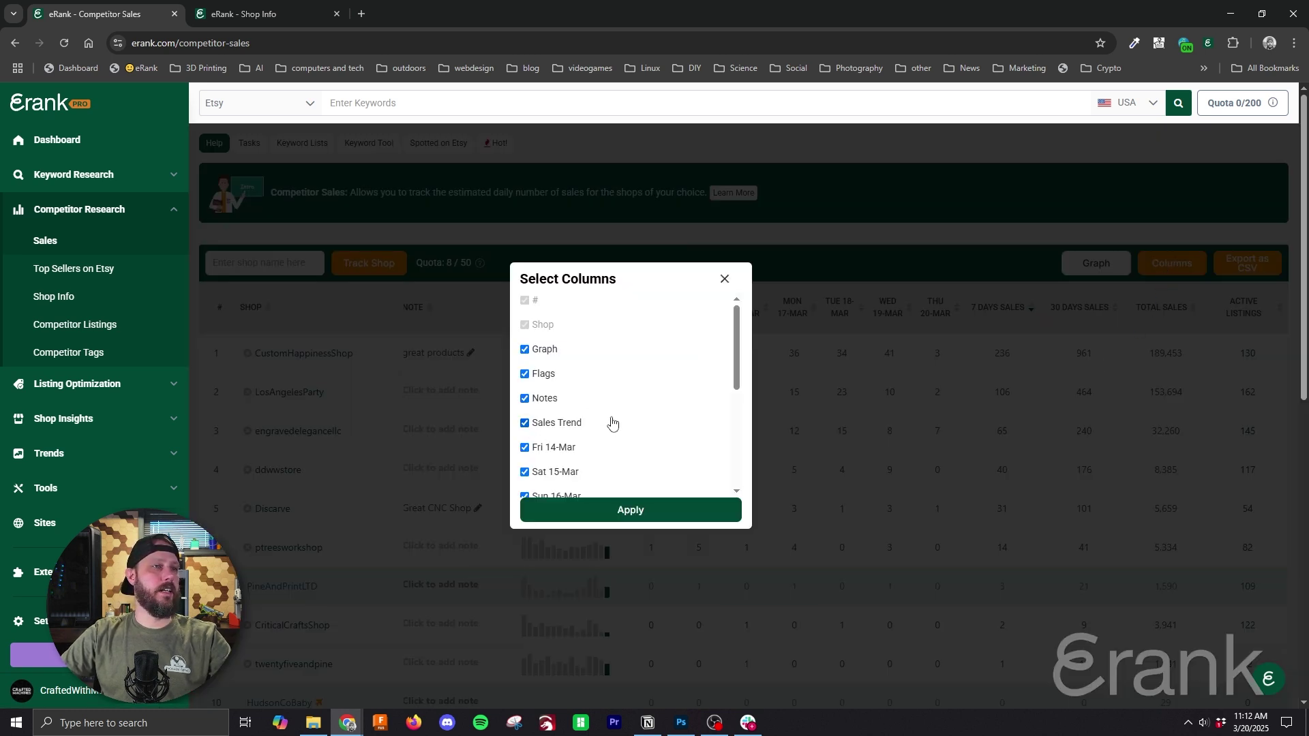
scroll(611, 423, down, 3)
scroll(612, 423, down, 1)
click(525, 438)
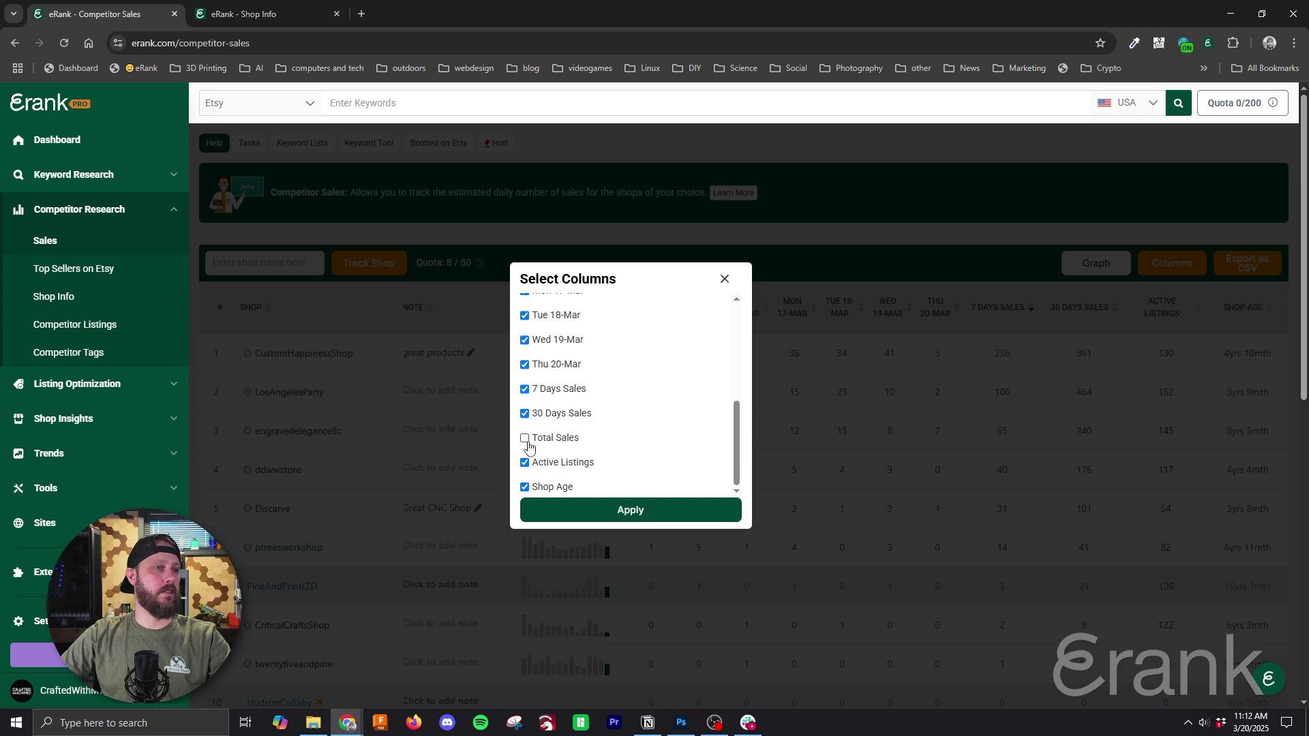
click(535, 511)
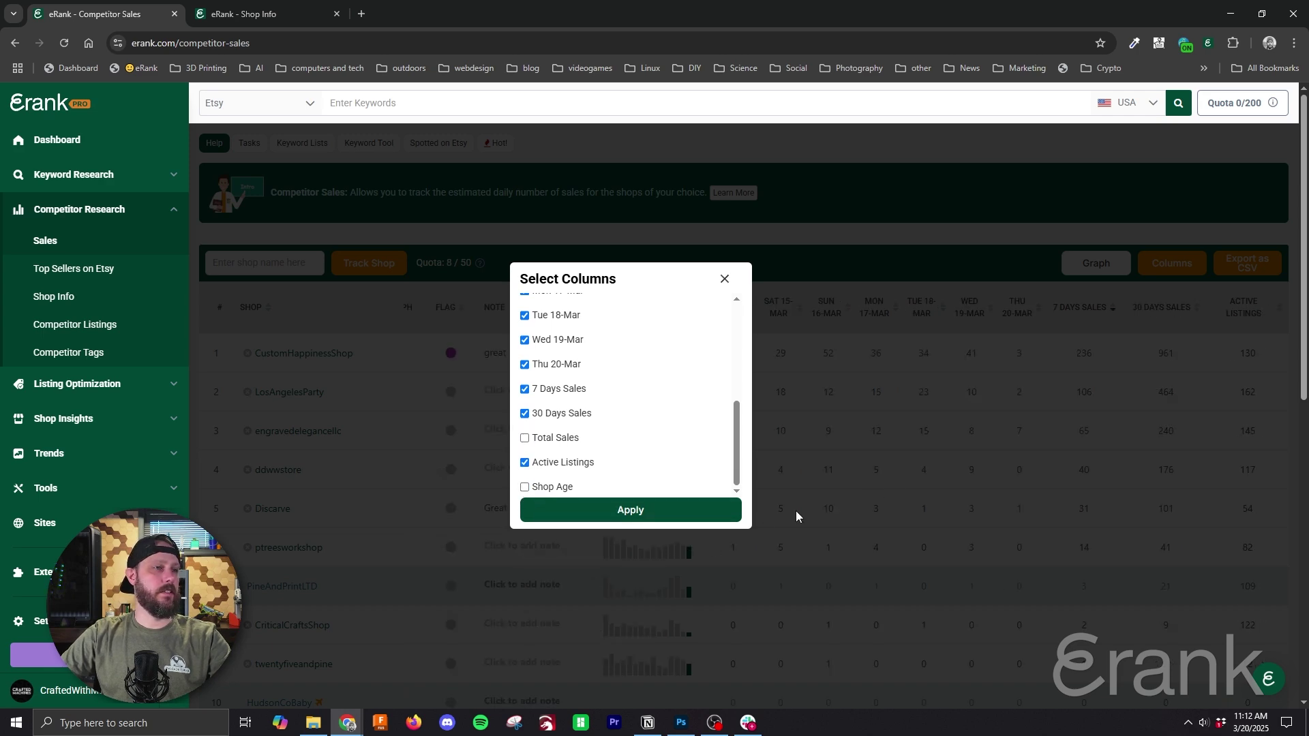
click(657, 516)
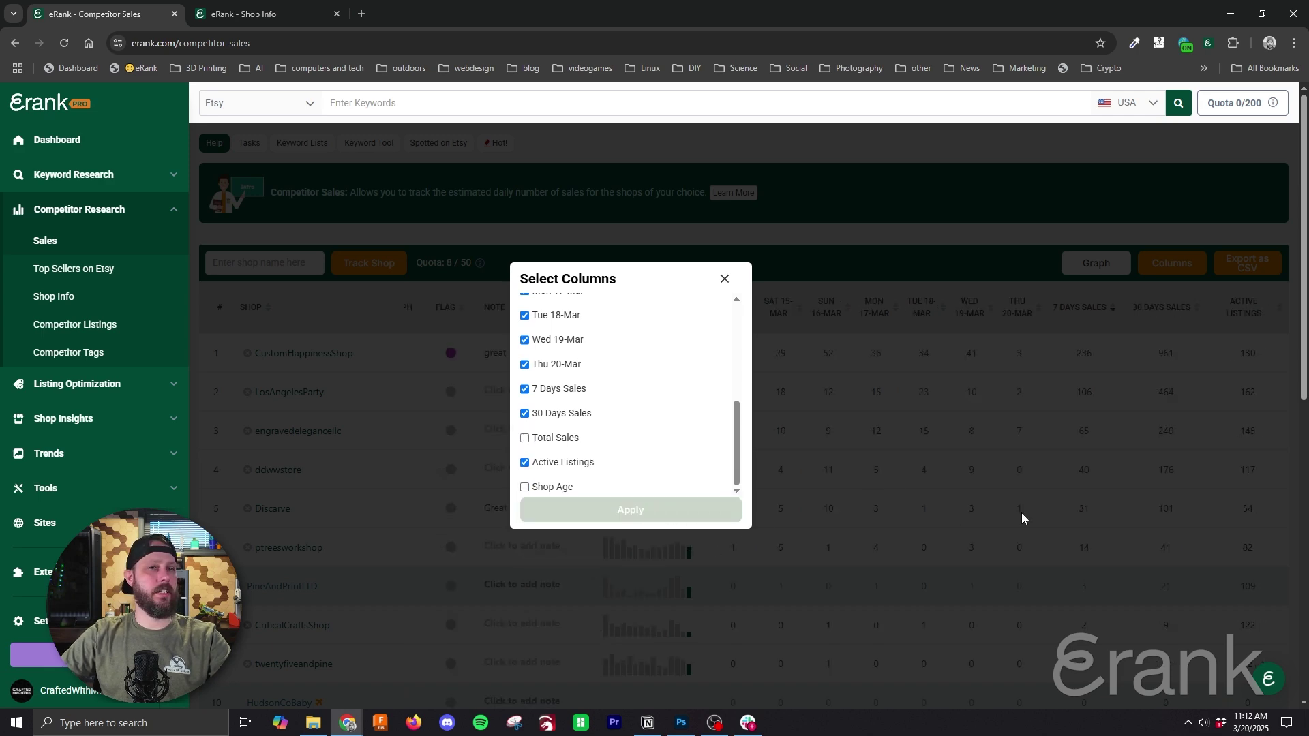